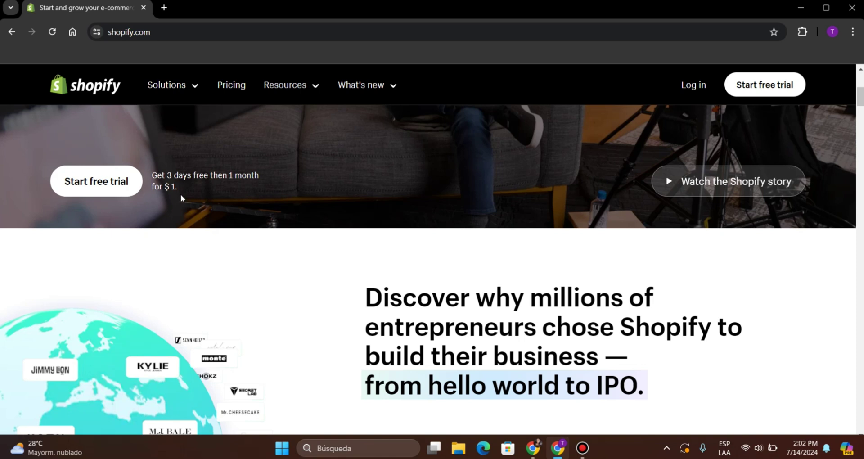
Look through the Shopify homepage sections on commerce community, online store building, sales channels, checkout and point of sale.
{"action": "scroll", "coordinate": [189, 268], "scroll_direction": "down", "scroll_amount": 8}
{"action": "scroll", "coordinate": [123, 288], "scroll_direction": "up", "scroll_amount": 3}
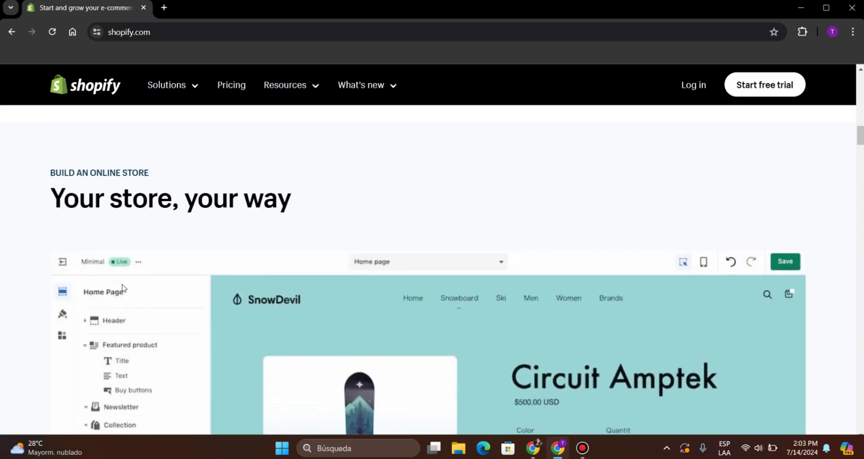
{"action": "scroll", "coordinate": [123, 284], "scroll_direction": "down", "scroll_amount": 4}
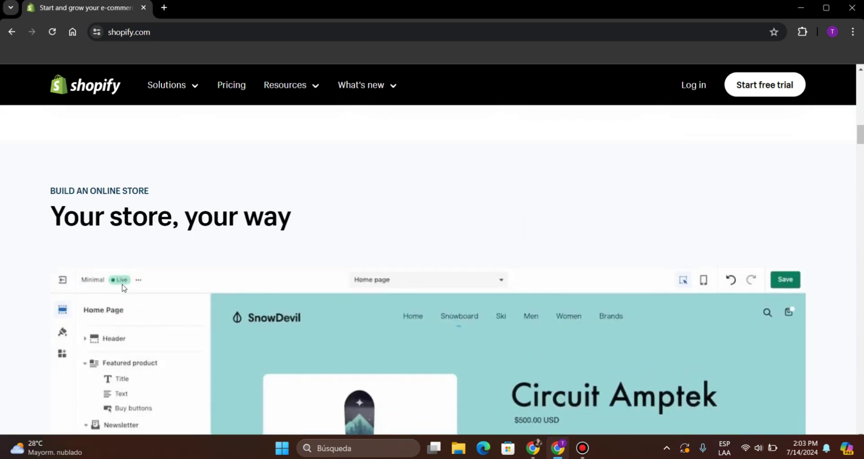
{"action": "scroll", "coordinate": [125, 268], "scroll_direction": "up", "scroll_amount": 8}
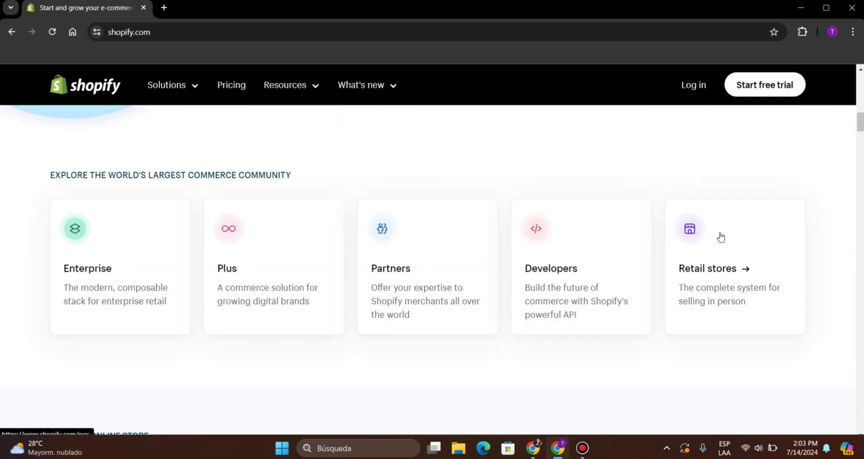
{"action": "scroll", "coordinate": [420, 210], "scroll_direction": "down", "scroll_amount": 7}
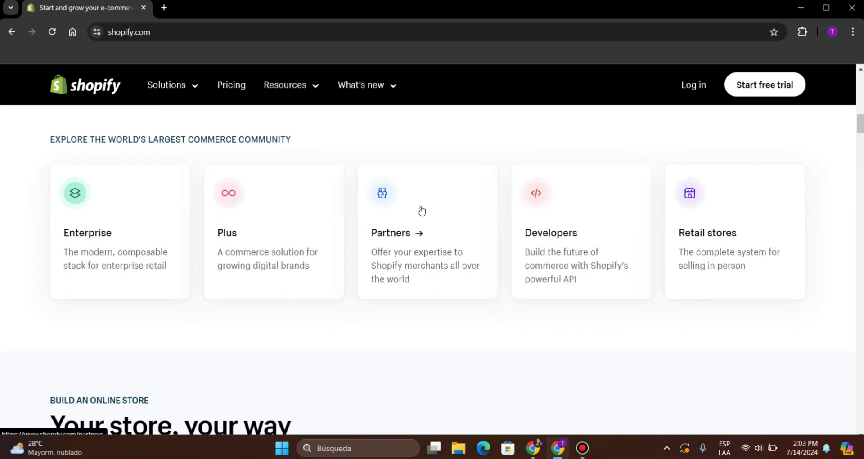
{"action": "scroll", "coordinate": [421, 209], "scroll_direction": "down", "scroll_amount": 8}
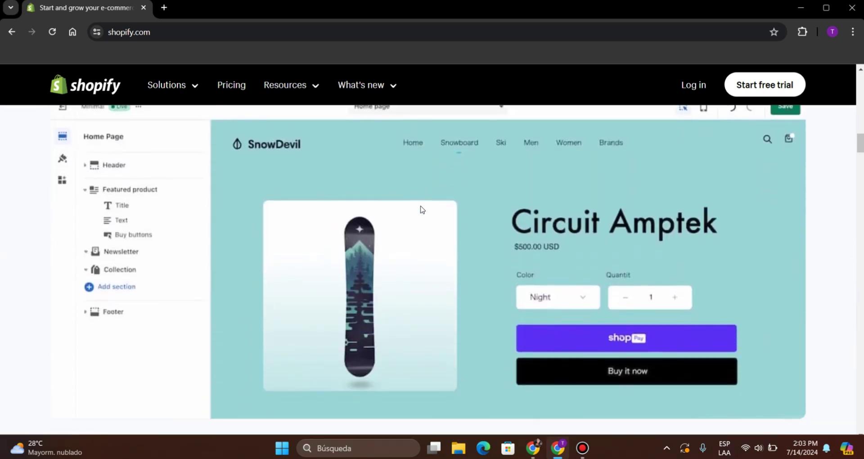
{"action": "scroll", "coordinate": [420, 210], "scroll_direction": "down", "scroll_amount": 7}
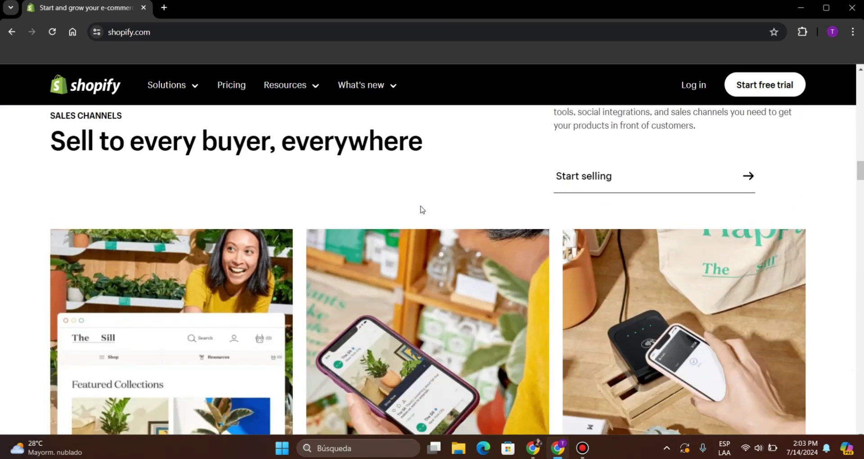
{"action": "scroll", "coordinate": [422, 209], "scroll_direction": "down", "scroll_amount": 9}
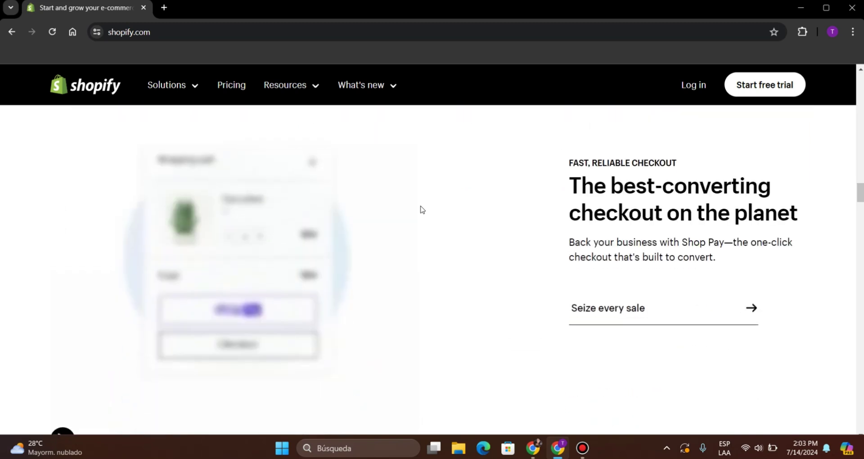
{"action": "scroll", "coordinate": [422, 210], "scroll_direction": "down", "scroll_amount": 3}
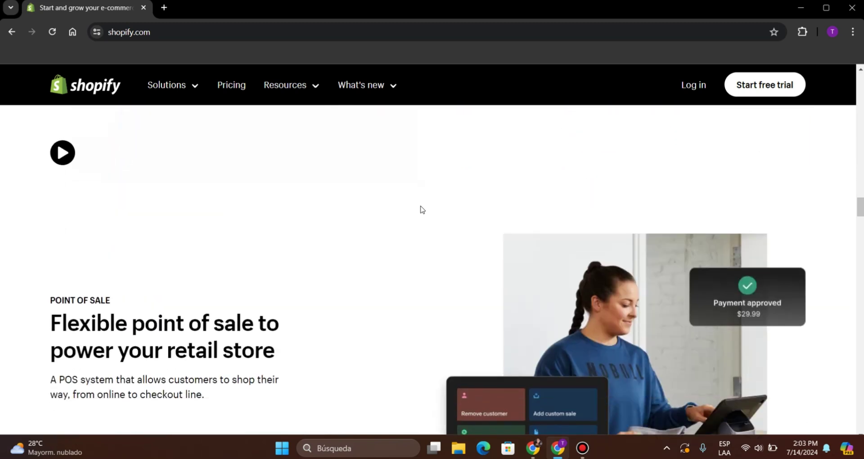
{"action": "scroll", "coordinate": [422, 209], "scroll_direction": "up", "scroll_amount": 15}
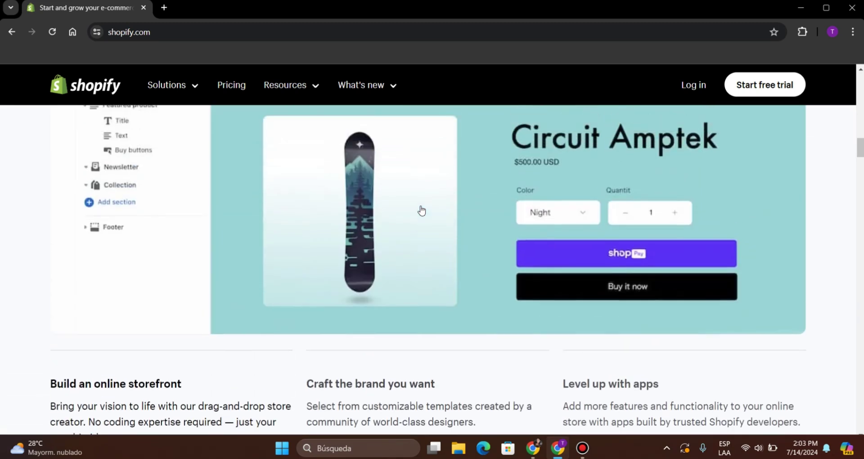
{"action": "scroll", "coordinate": [422, 210], "scroll_direction": "up", "scroll_amount": 20}
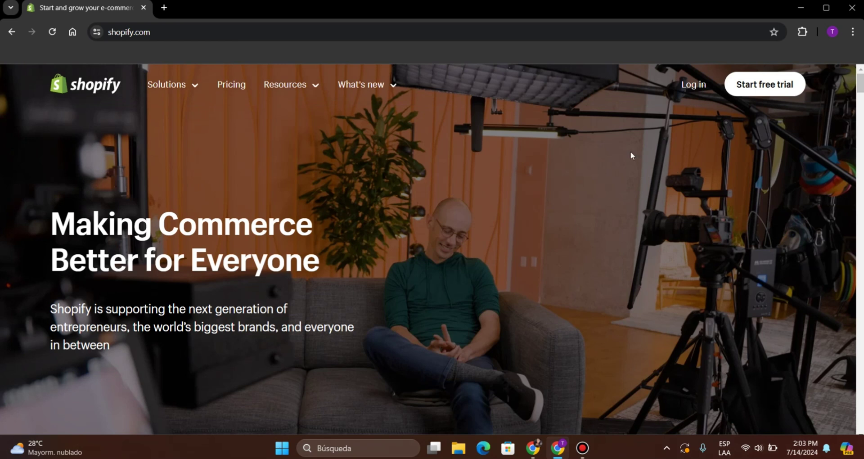
Start the free trial signup and describe the business stage as "I'm just starting".
{"action": "left_click", "coordinate": [755, 88]}
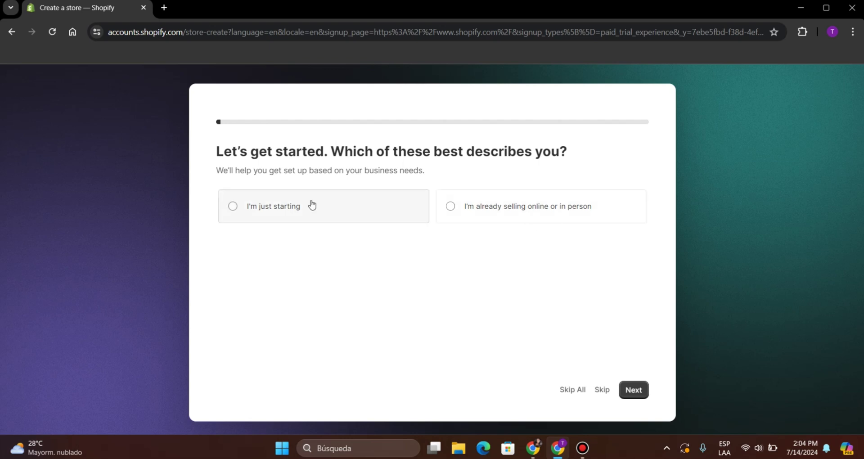
{"action": "left_click", "coordinate": [312, 205]}
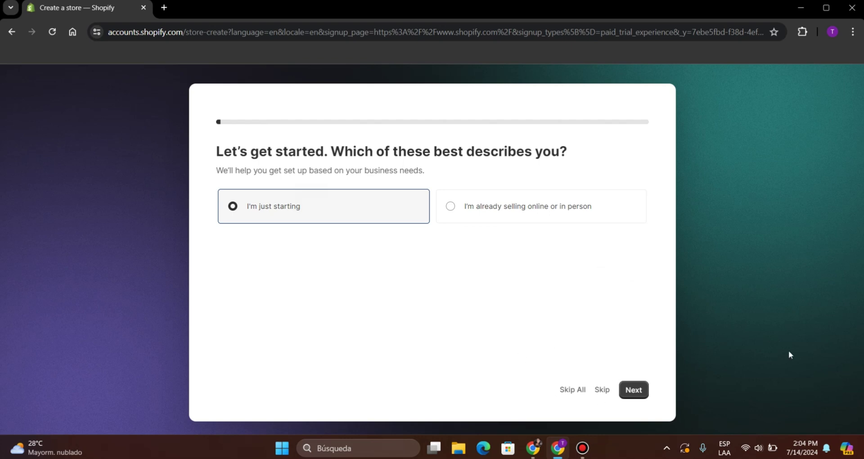
{"action": "left_click", "coordinate": [639, 389]}
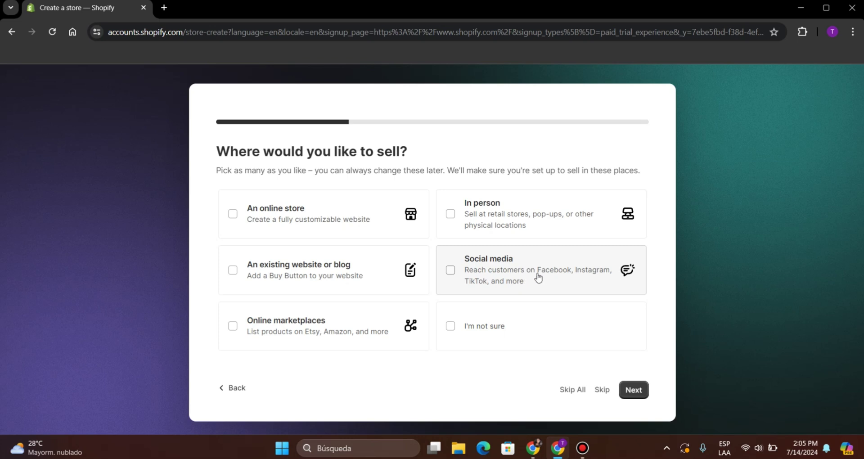
Choose social media, an online store and an existing website or blog as the places to sell, and continue.
{"action": "left_click", "coordinate": [493, 288]}
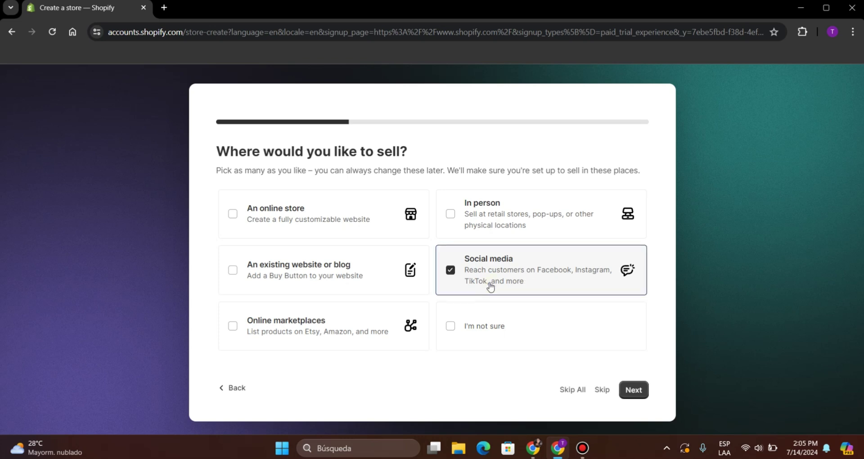
{"action": "left_click", "coordinate": [290, 211]}
{"action": "left_click", "coordinate": [276, 278]}
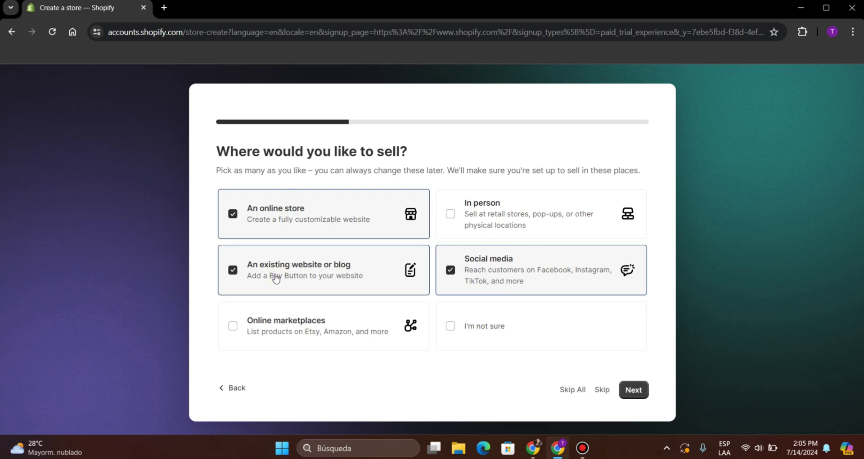
{"action": "left_click", "coordinate": [634, 390]}
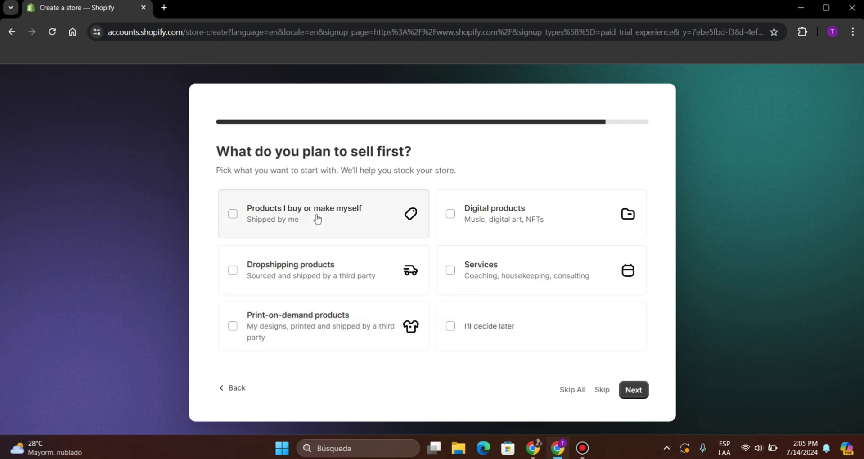
Choose "Products I buy or make myself" and "Digital products" as what to sell first, and continue.
{"action": "left_click", "coordinate": [396, 225]}
{"action": "left_click", "coordinate": [479, 211]}
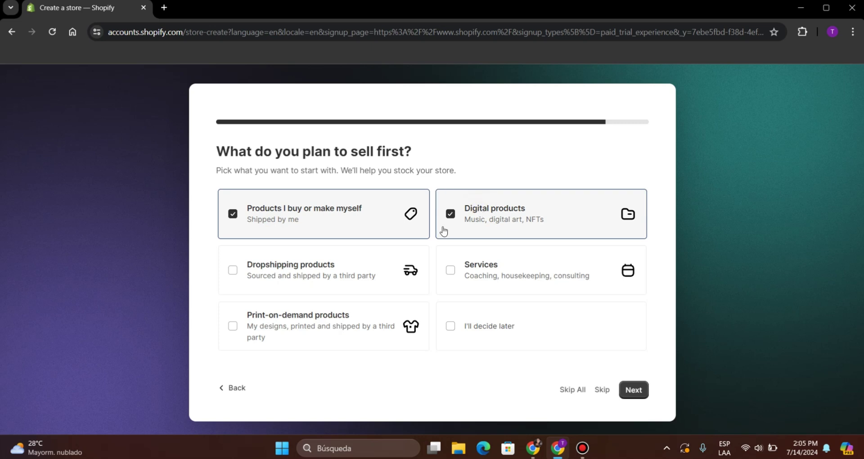
{"action": "left_click", "coordinate": [631, 389]}
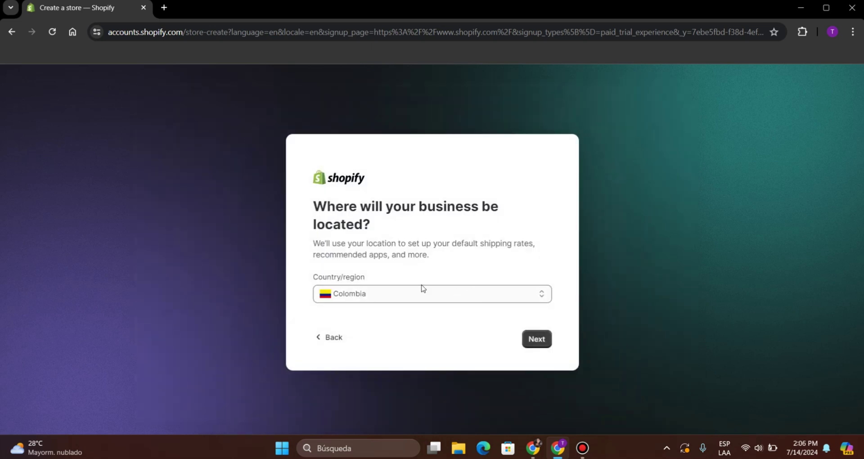
Accept Colombia as the business location and sign up for the account with Google.
{"action": "left_click", "coordinate": [537, 339]}
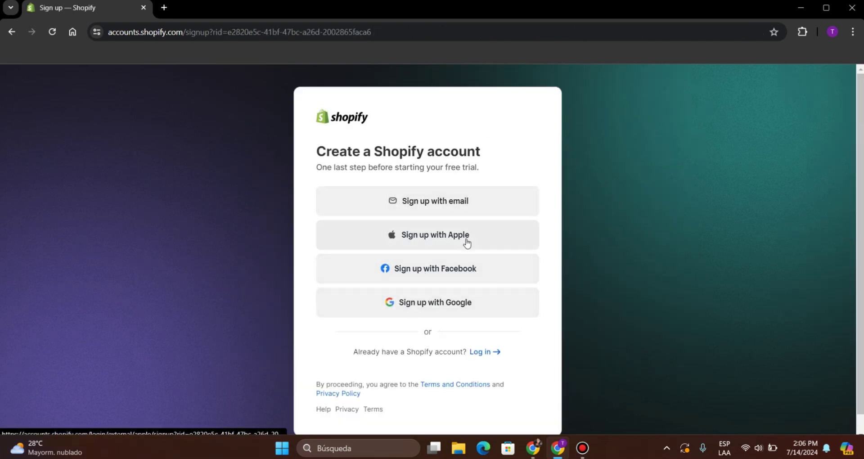
{"action": "left_click", "coordinate": [440, 307]}
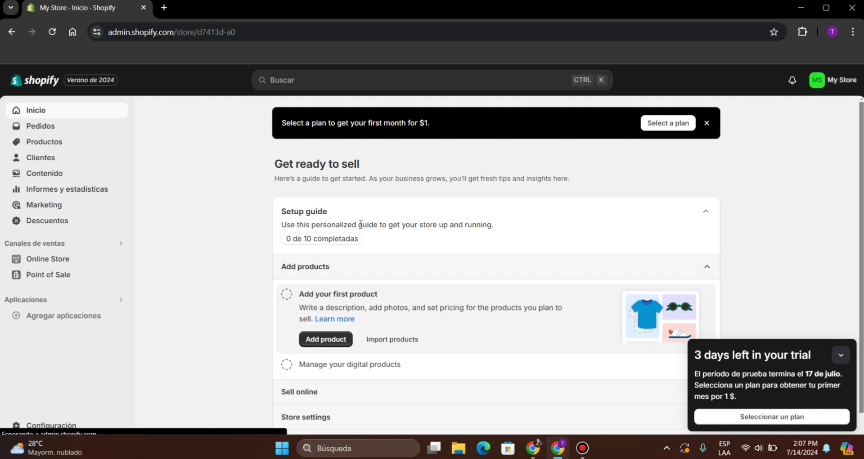
Collapse the trial countdown notice on the store's home page and look over the setup guide.
{"action": "scroll", "coordinate": [365, 301], "scroll_direction": "down", "scroll_amount": 1}
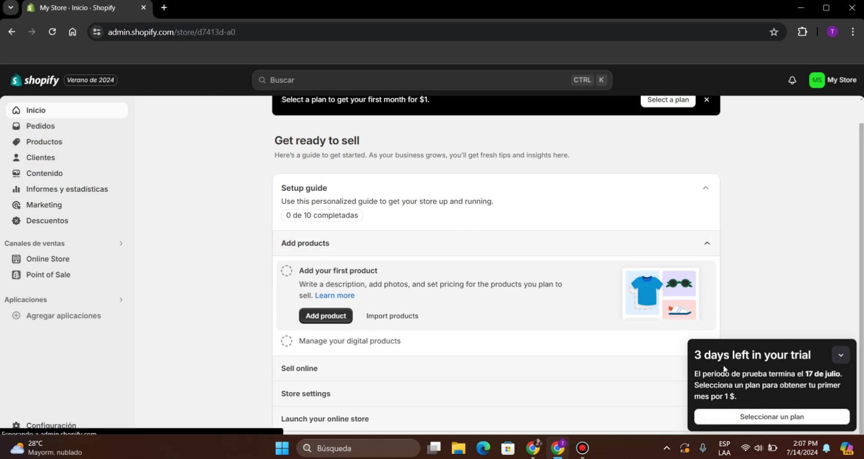
{"action": "left_click", "coordinate": [847, 365]}
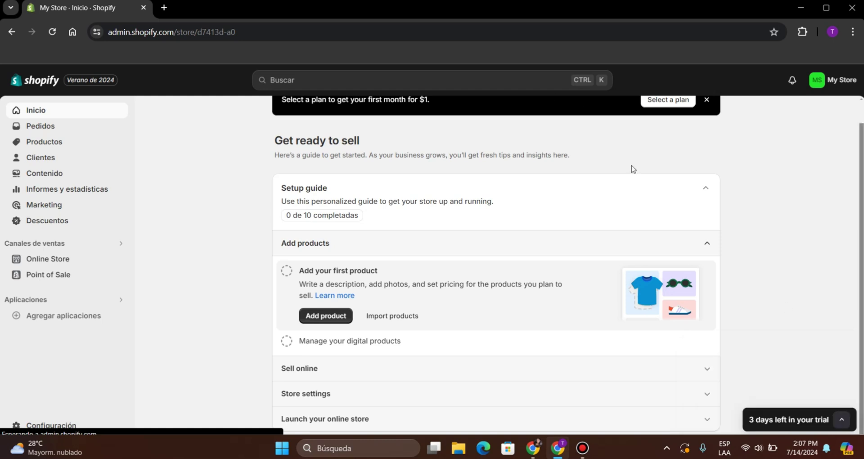
{"action": "left_click", "coordinate": [659, 109]}
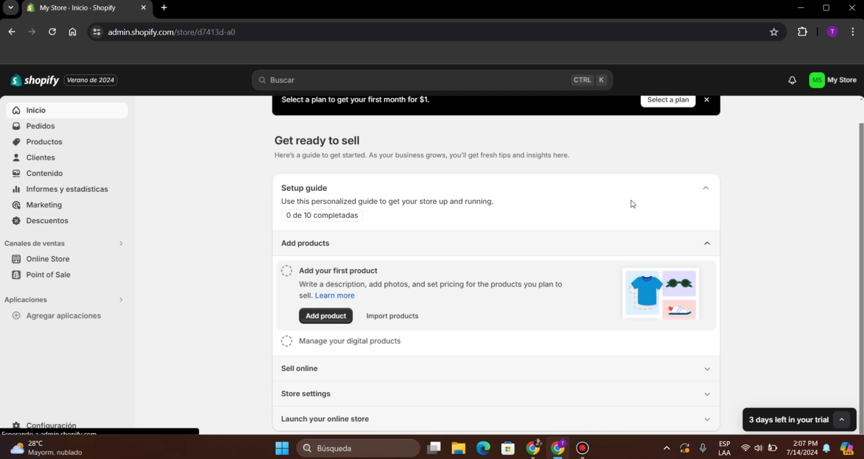
{"action": "scroll", "coordinate": [517, 221], "scroll_direction": "up", "scroll_amount": 1}
{"action": "scroll", "coordinate": [381, 253], "scroll_direction": "down", "scroll_amount": 1}
Start adding the first product from the setup guide and name it "Zapatos".
{"action": "left_click", "coordinate": [322, 317]}
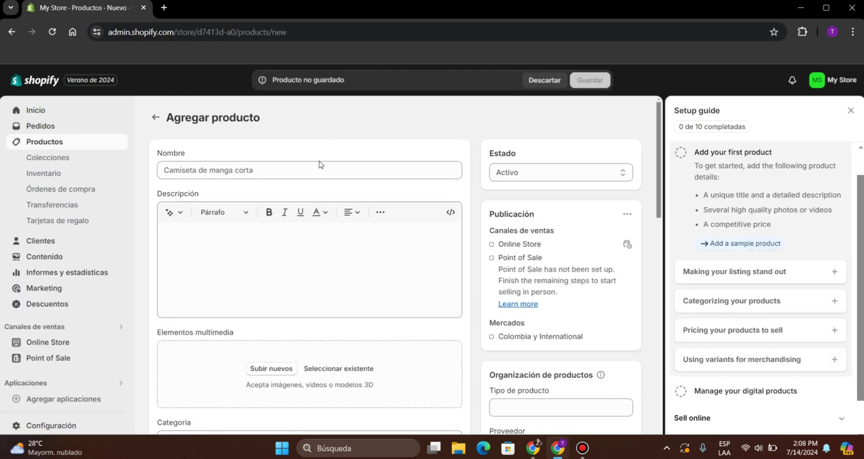
{"action": "left_click", "coordinate": [264, 176]}
{"action": "key", "text": "Caps_Lock"}
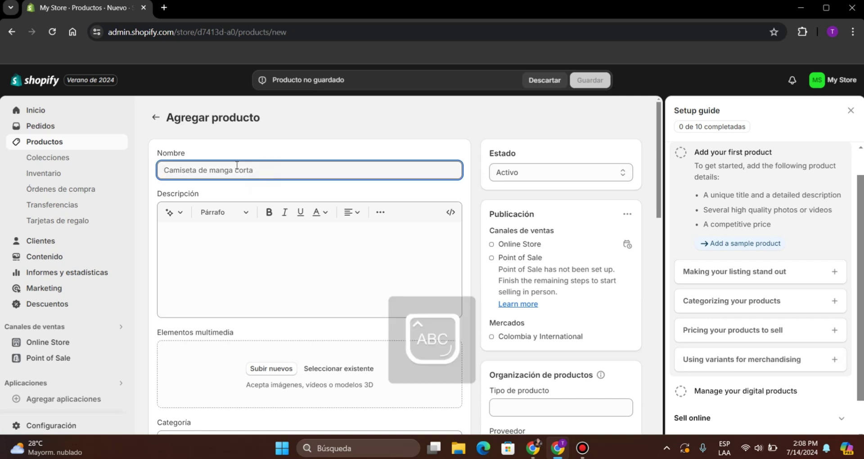
{"action": "type", "text": "Z"}
{"action": "key", "text": "Caps_Lock"}
{"action": "type", "text": "apatos"}
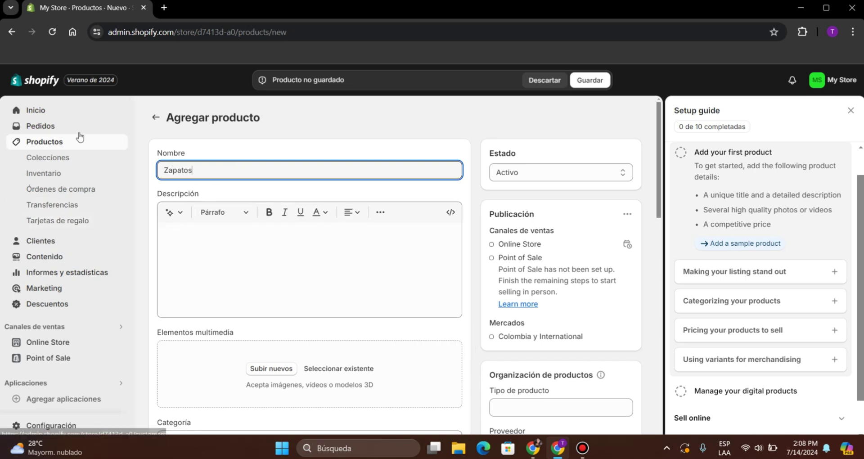
Examine the new product form's description, media, category options, pricing, inventory and shipping sections.
{"action": "left_click", "coordinate": [212, 280]}
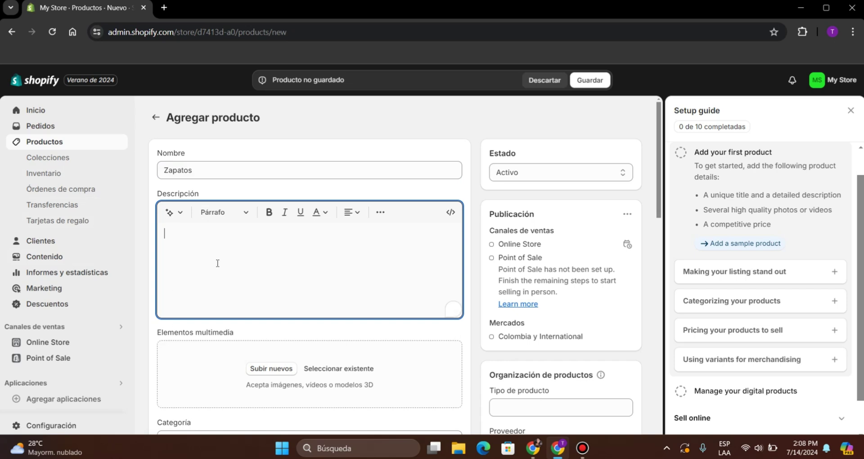
{"action": "scroll", "coordinate": [223, 259], "scroll_direction": "down", "scroll_amount": 3}
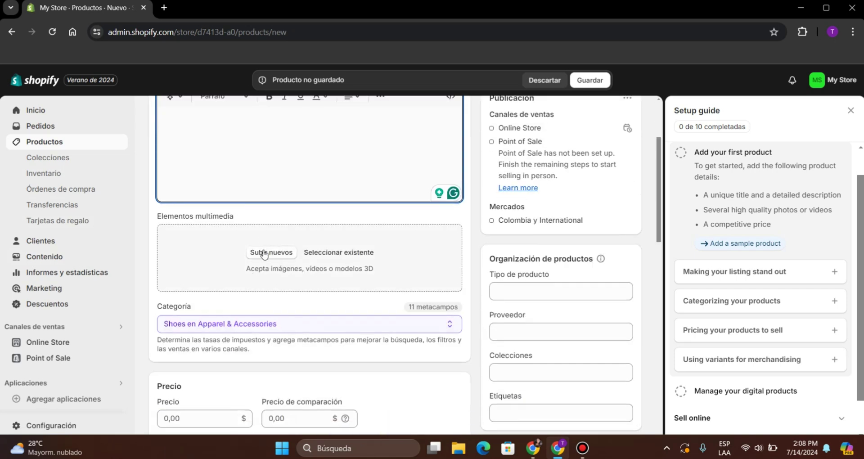
{"action": "scroll", "coordinate": [268, 253], "scroll_direction": "down", "scroll_amount": 3}
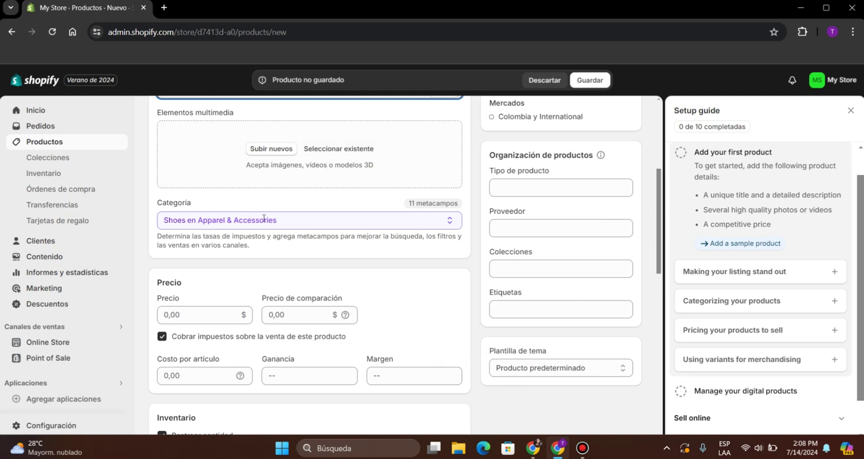
{"action": "left_click", "coordinate": [299, 216]}
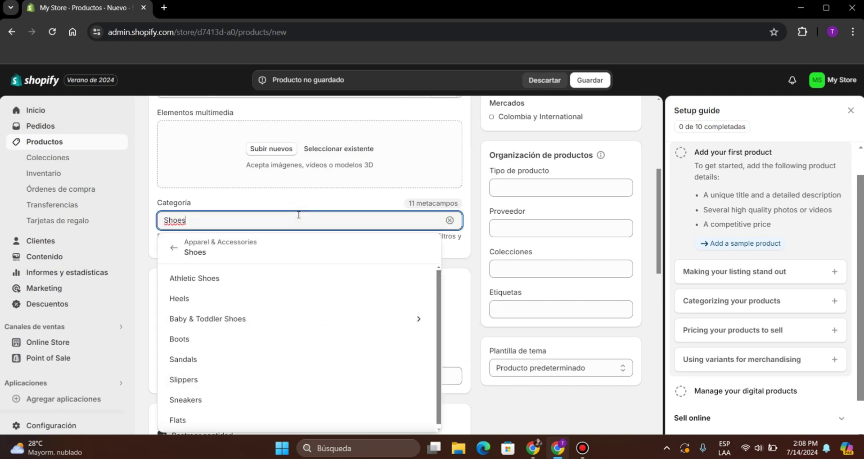
{"action": "scroll", "coordinate": [298, 215], "scroll_direction": "down", "scroll_amount": 2}
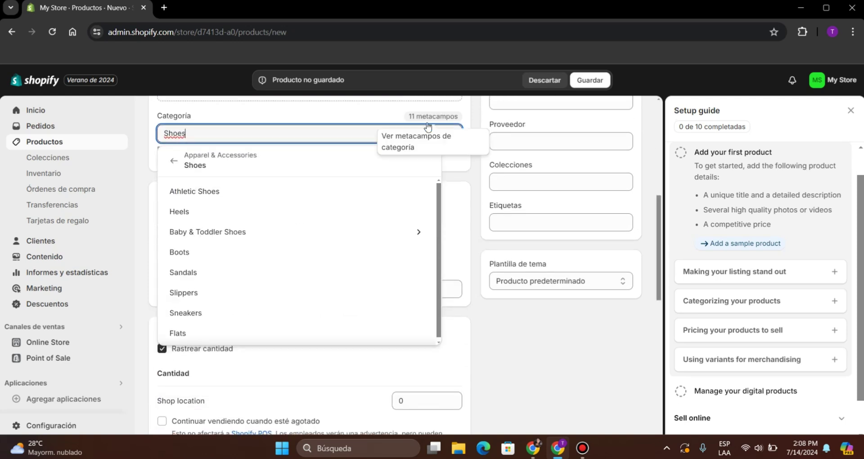
{"action": "left_click", "coordinate": [383, 110]}
{"action": "scroll", "coordinate": [304, 161], "scroll_direction": "down", "scroll_amount": 1}
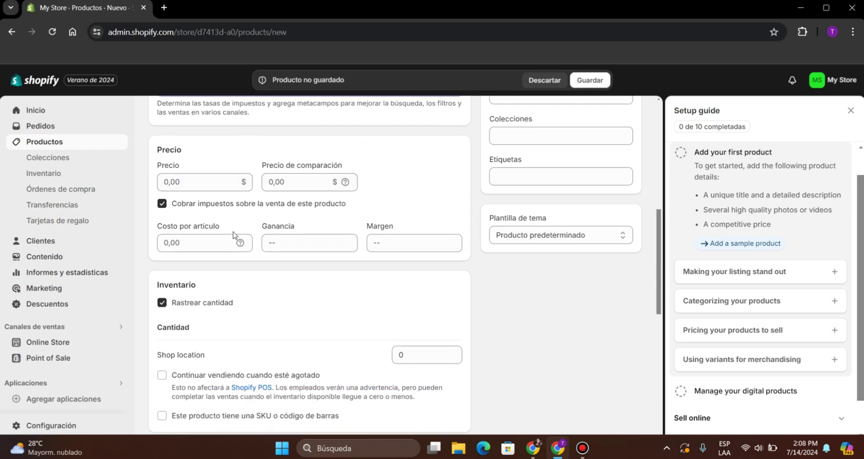
{"action": "scroll", "coordinate": [234, 236], "scroll_direction": "down", "scroll_amount": 1}
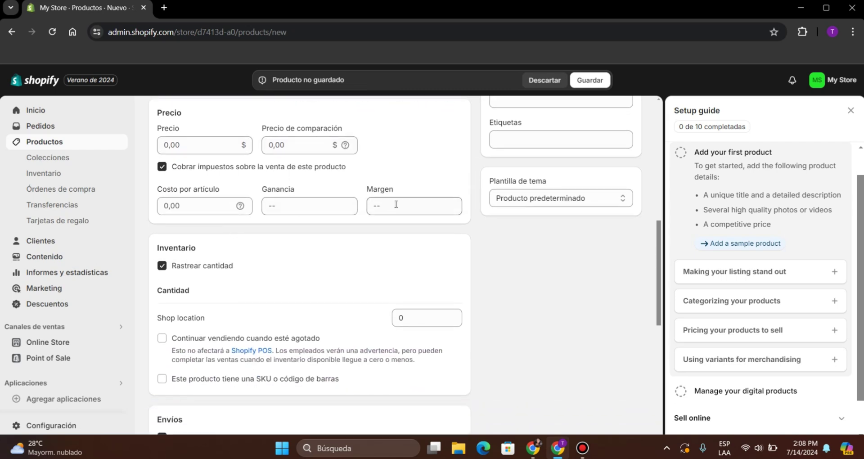
{"action": "scroll", "coordinate": [411, 228], "scroll_direction": "down", "scroll_amount": 1}
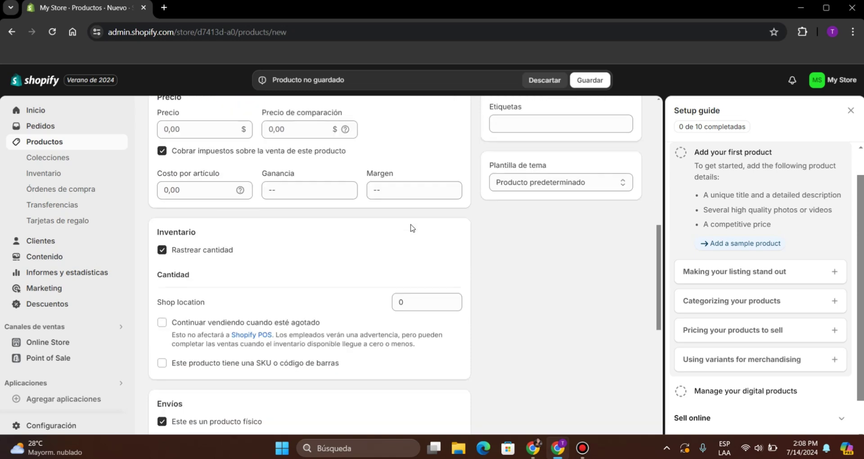
{"action": "scroll", "coordinate": [411, 228], "scroll_direction": "down", "scroll_amount": 3}
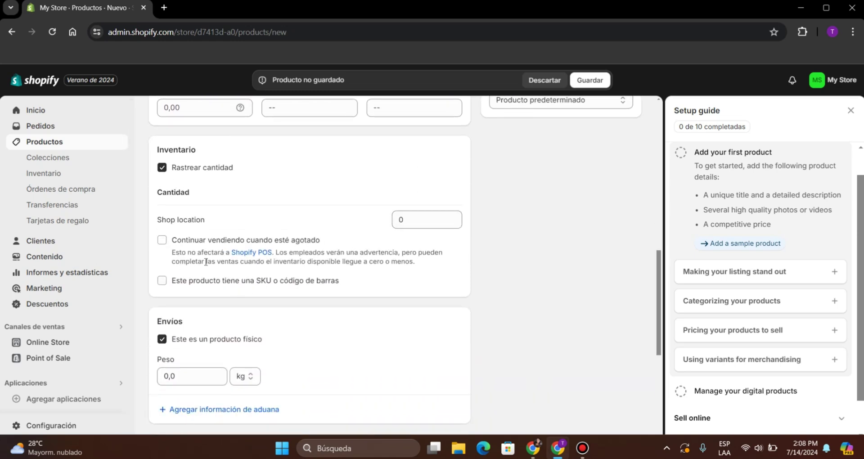
Set the product's search engine page title to "Zapatos económicos" and save the product.
{"action": "scroll", "coordinate": [188, 329], "scroll_direction": "down", "scroll_amount": 7}
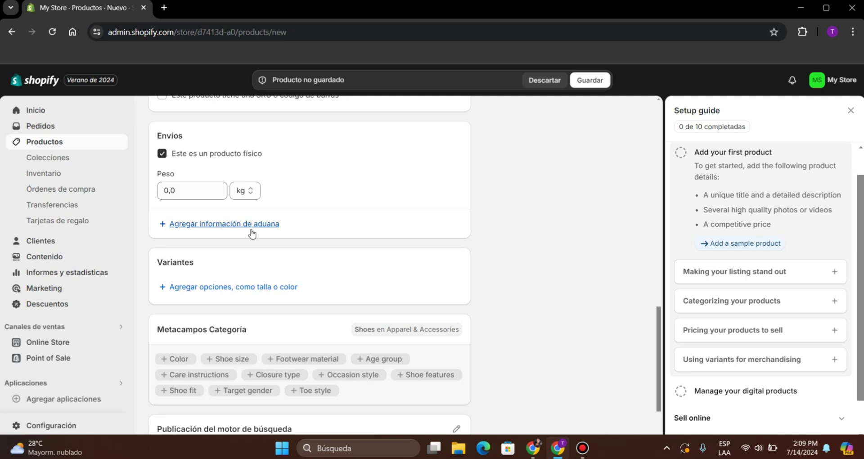
{"action": "scroll", "coordinate": [289, 237], "scroll_direction": "down", "scroll_amount": 3}
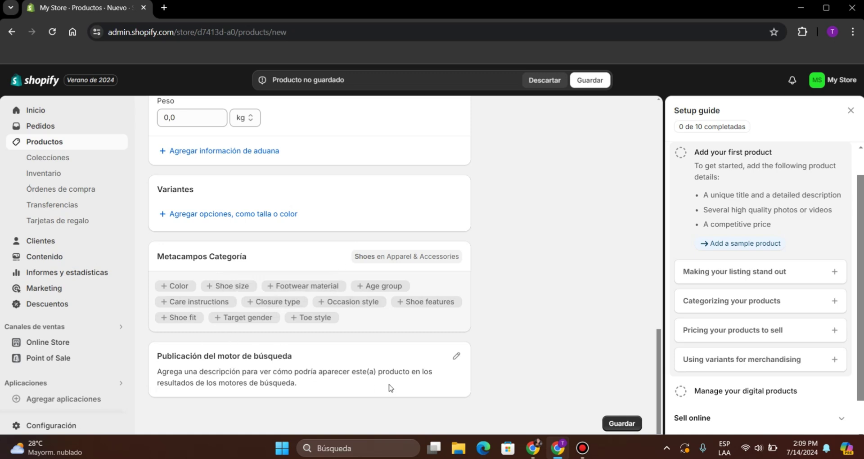
{"action": "left_click", "coordinate": [456, 357]}
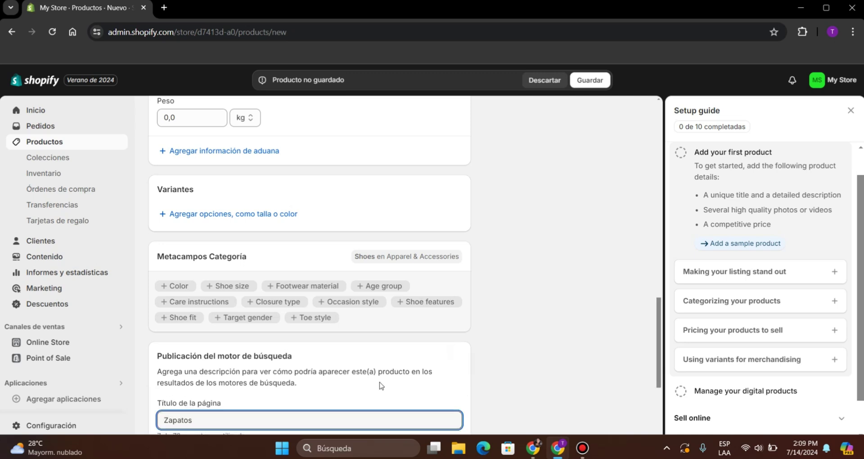
{"action": "scroll", "coordinate": [380, 382], "scroll_direction": "down", "scroll_amount": 2}
{"action": "type", "text": "económicos"}
{"action": "scroll", "coordinate": [391, 330], "scroll_direction": "down", "scroll_amount": 2}
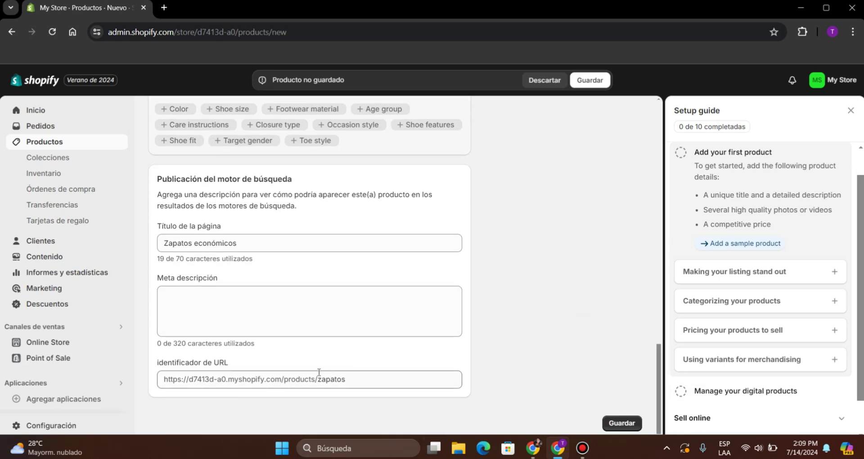
{"action": "left_click", "coordinate": [621, 423]}
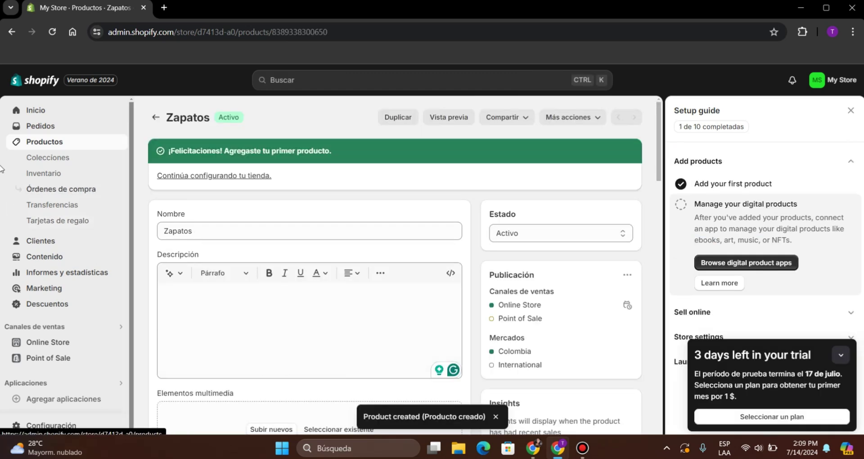
Return to the store's home page and mark the setup guide task "Manage your digital products" as completed.
{"action": "scroll", "coordinate": [13, 171], "scroll_direction": "down", "scroll_amount": 1}
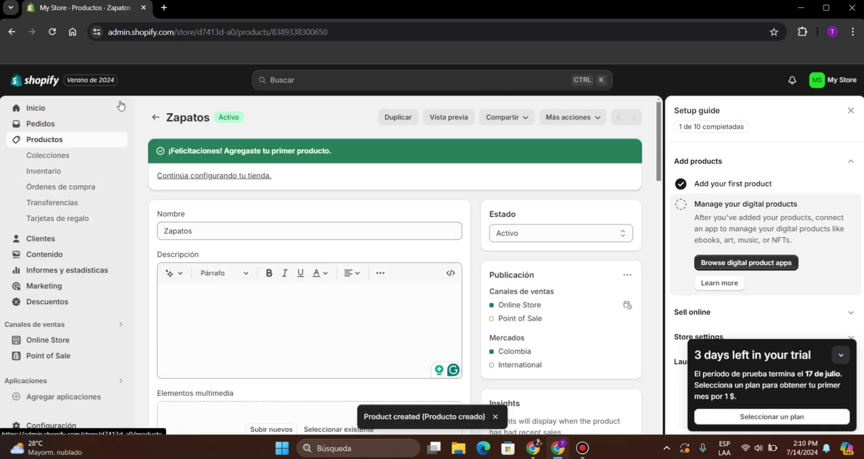
{"action": "left_click", "coordinate": [47, 108]}
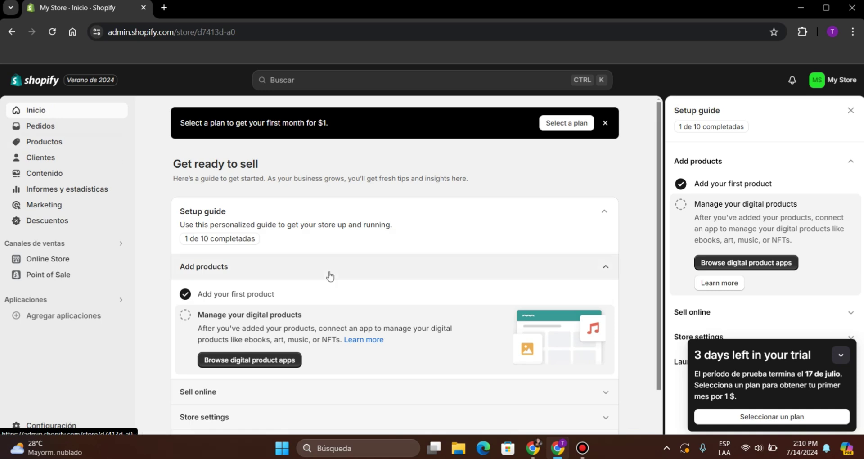
{"action": "scroll", "coordinate": [205, 266], "scroll_direction": "down", "scroll_amount": 1}
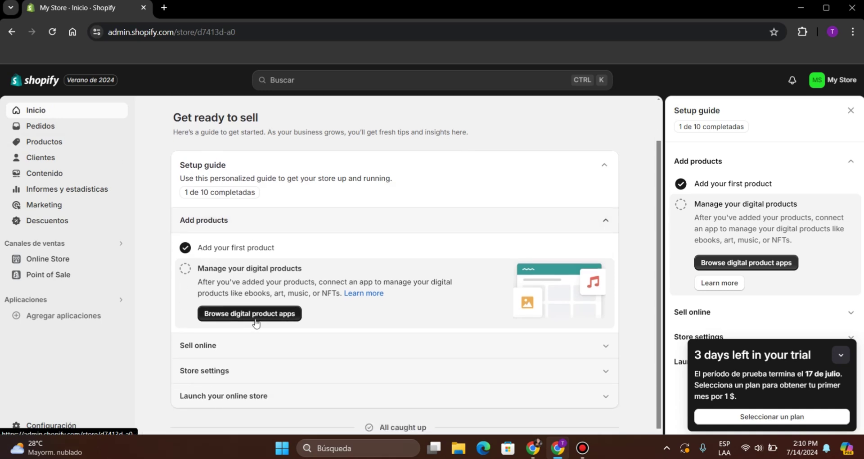
{"action": "left_click", "coordinate": [184, 273]}
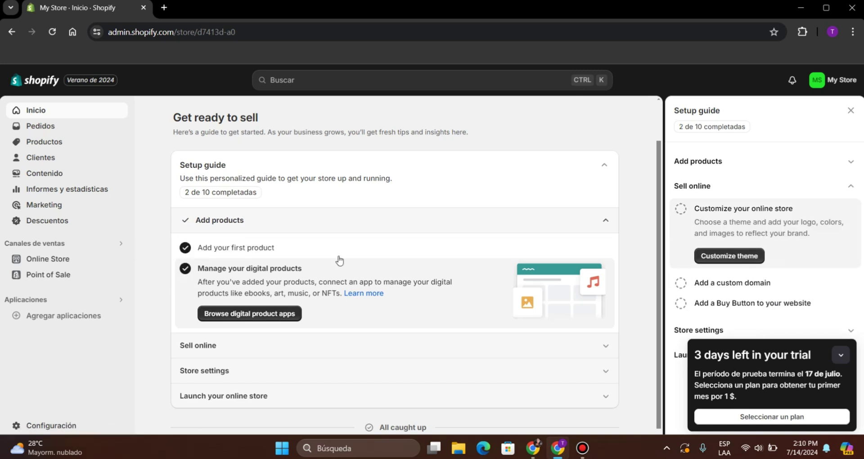
Mark the Sell online tasks for customizing the online store, adding a custom domain and adding a Buy Button as completed.
{"action": "scroll", "coordinate": [339, 260], "scroll_direction": "down", "scroll_amount": 1}
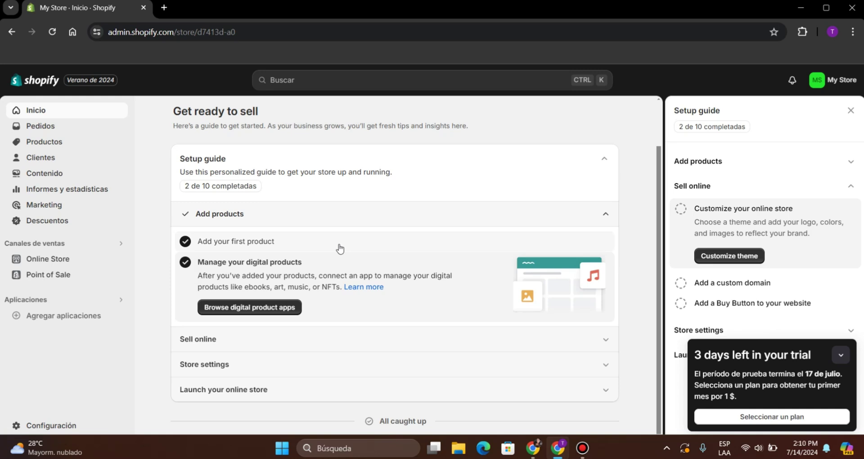
{"action": "left_click", "coordinate": [680, 208]}
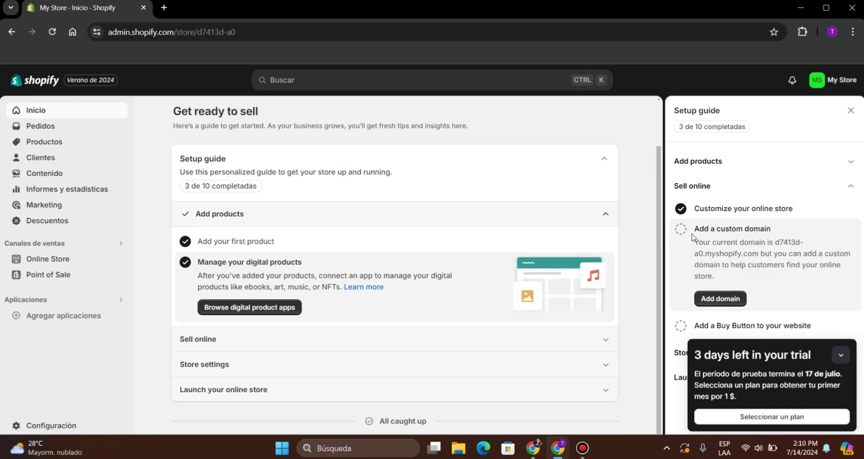
{"action": "left_click", "coordinate": [681, 228]}
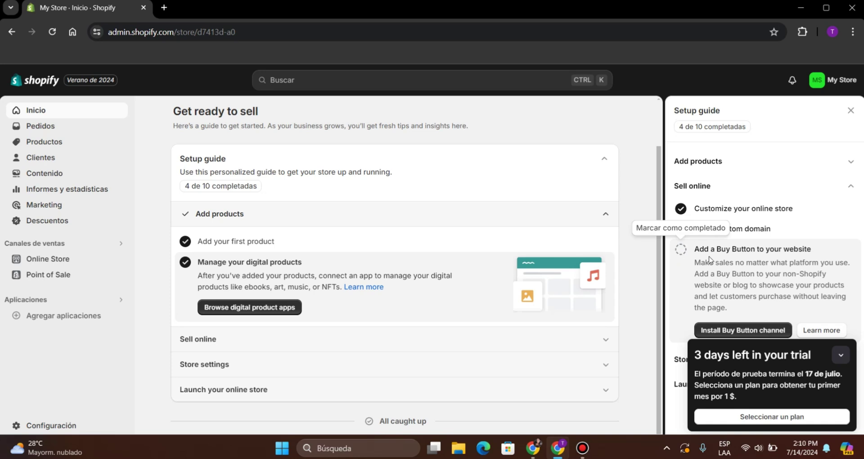
{"action": "left_click", "coordinate": [682, 250]}
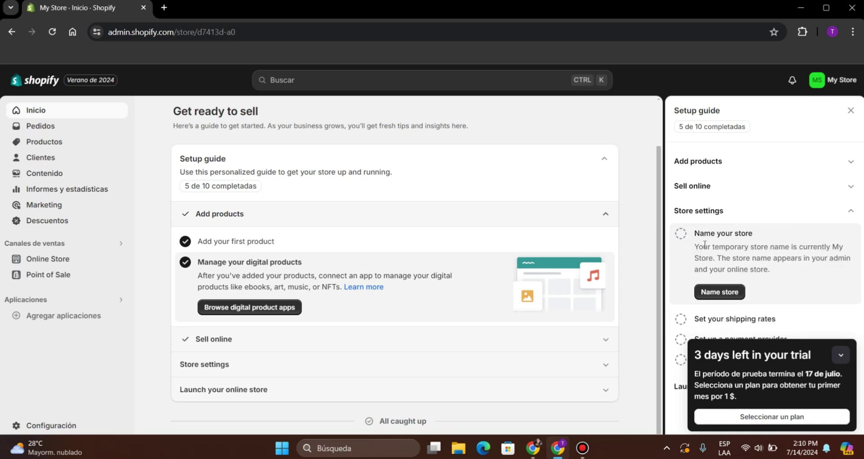
Mark the Store settings tasks for store name, shipping rates, payment provider and plan as completed.
{"action": "left_click", "coordinate": [680, 234]}
{"action": "left_click", "coordinate": [681, 253]}
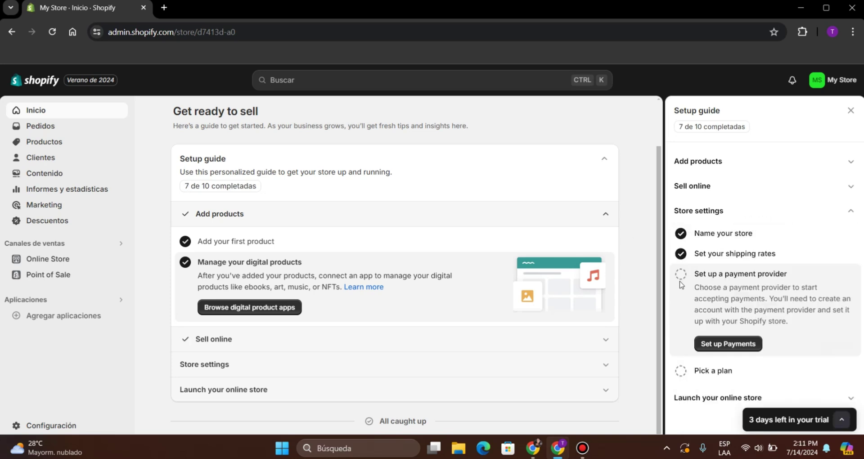
{"action": "left_click", "coordinate": [680, 278]}
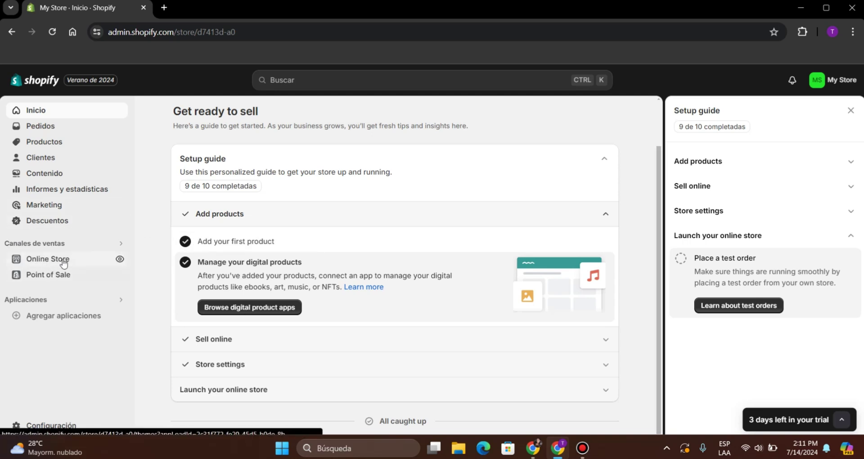
Open the online store's themes, try to customize the current Dawn theme, and return to the themes page.
{"action": "left_click", "coordinate": [44, 263]}
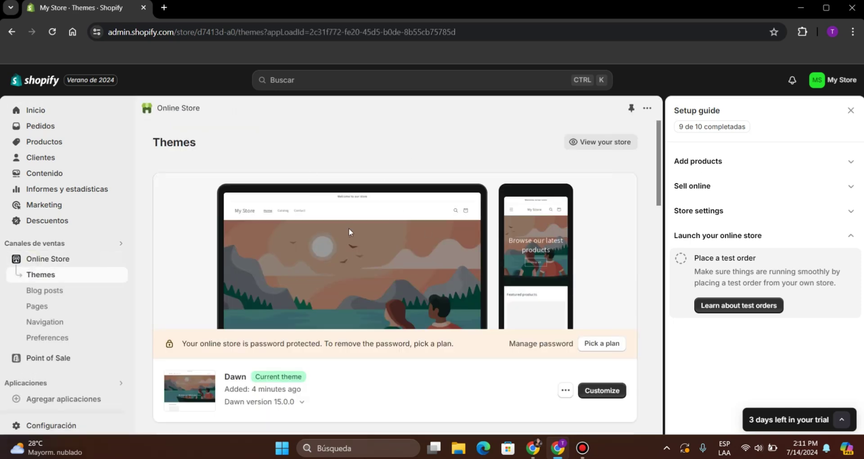
{"action": "scroll", "coordinate": [315, 191], "scroll_direction": "down", "scroll_amount": 1}
{"action": "scroll", "coordinate": [314, 192], "scroll_direction": "down", "scroll_amount": 1}
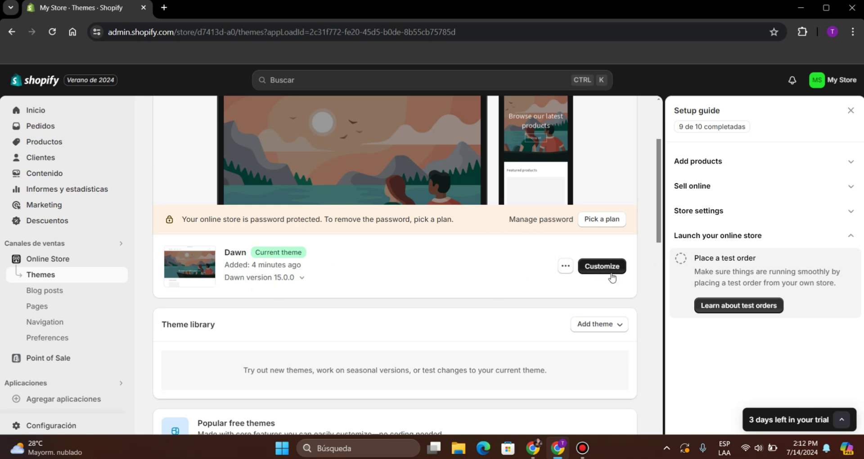
{"action": "left_click", "coordinate": [597, 274]}
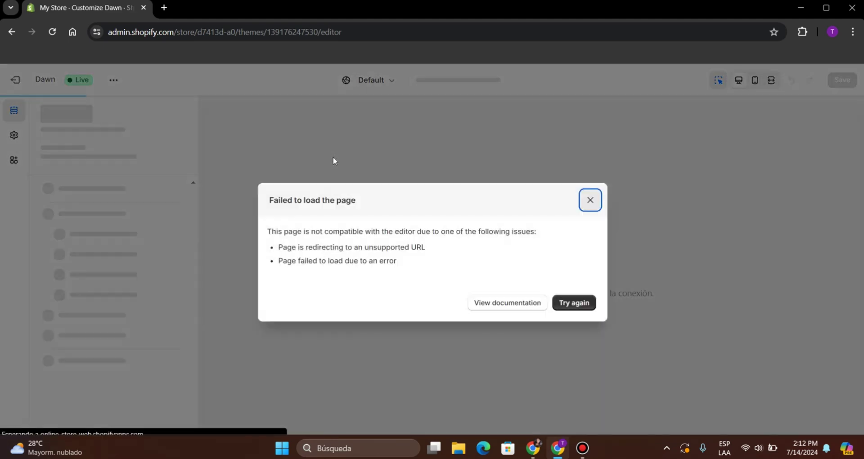
{"action": "key", "text": "alt+Left"}
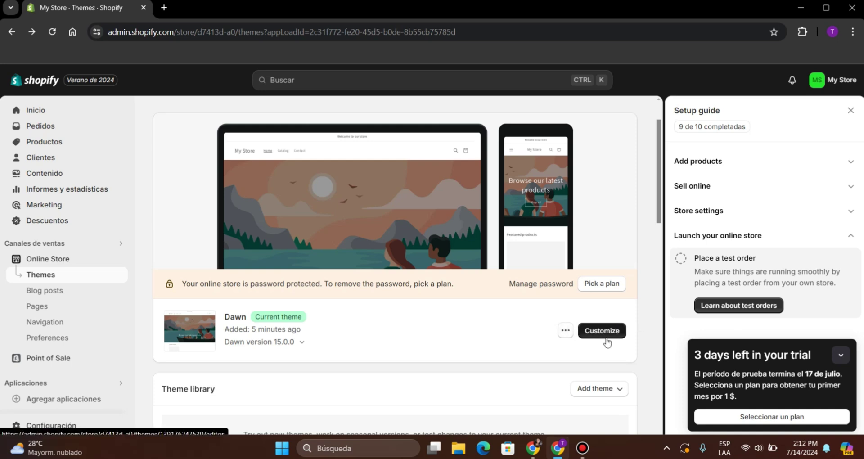
Look through the popular free themes such as Dawn, Spotlight, Refresh, Sense and Craft, and the Theme Store option.
{"action": "scroll", "coordinate": [594, 335], "scroll_direction": "down", "scroll_amount": 6}
{"action": "scroll", "coordinate": [252, 293], "scroll_direction": "down", "scroll_amount": 7}
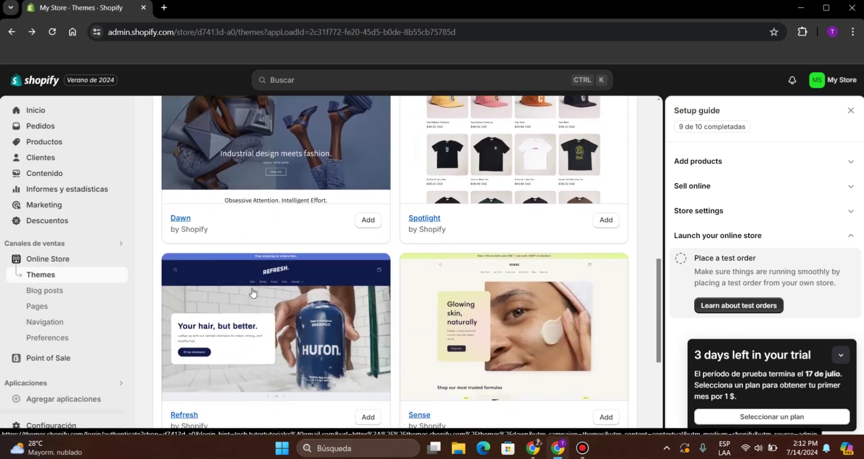
{"action": "scroll", "coordinate": [252, 293], "scroll_direction": "down", "scroll_amount": 1}
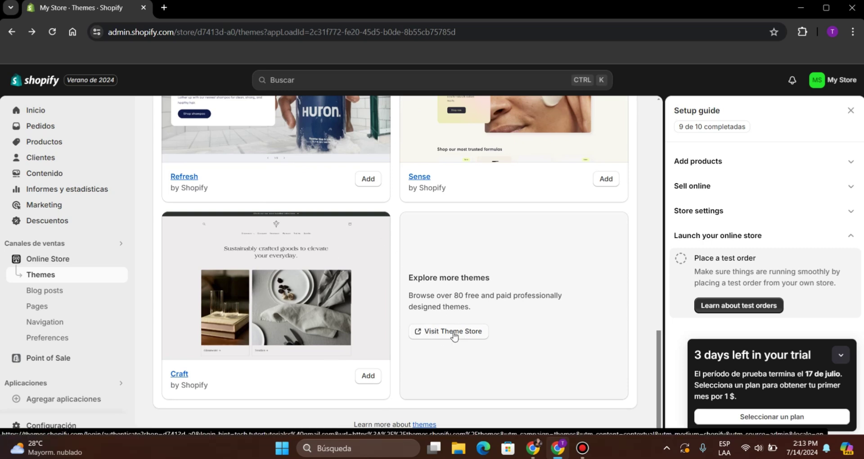
{"action": "scroll", "coordinate": [308, 257], "scroll_direction": "up", "scroll_amount": 2}
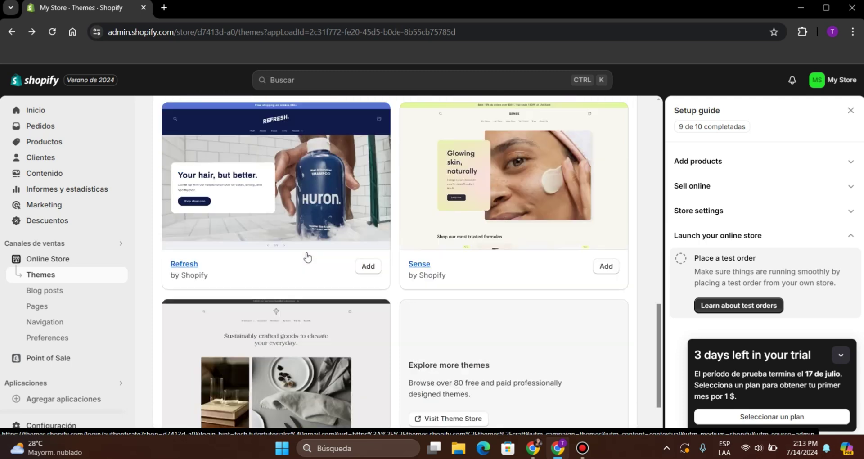
{"action": "scroll", "coordinate": [308, 257], "scroll_direction": "up", "scroll_amount": 1}
{"action": "scroll", "coordinate": [270, 236], "scroll_direction": "down", "scroll_amount": 3}
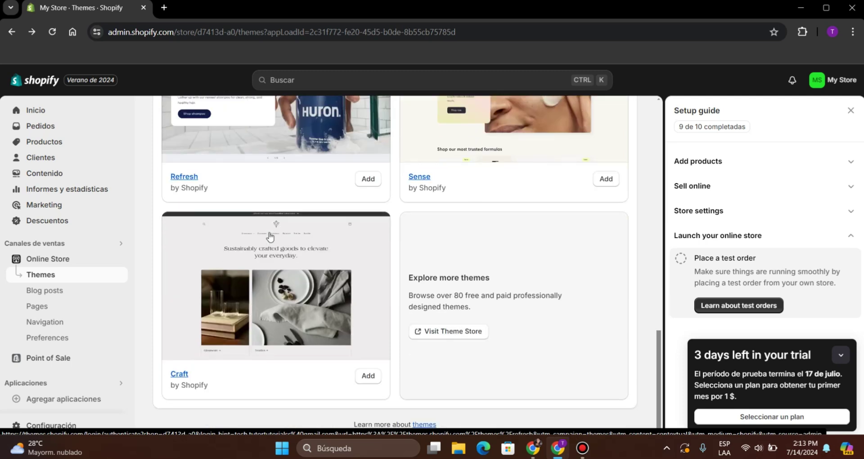